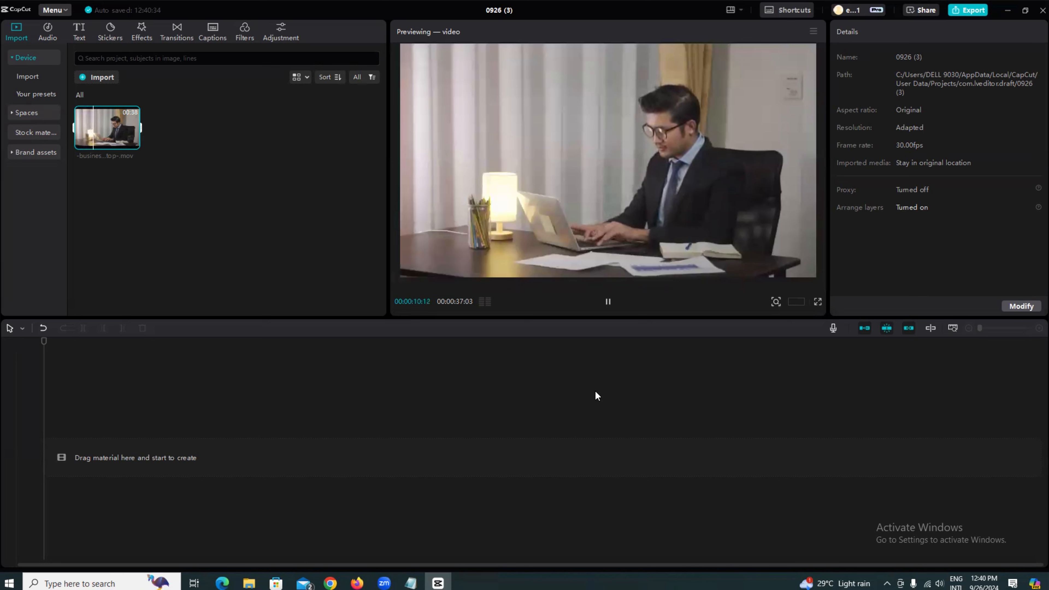
- Add the imported businessman video clip to the timeline
click(608, 302)
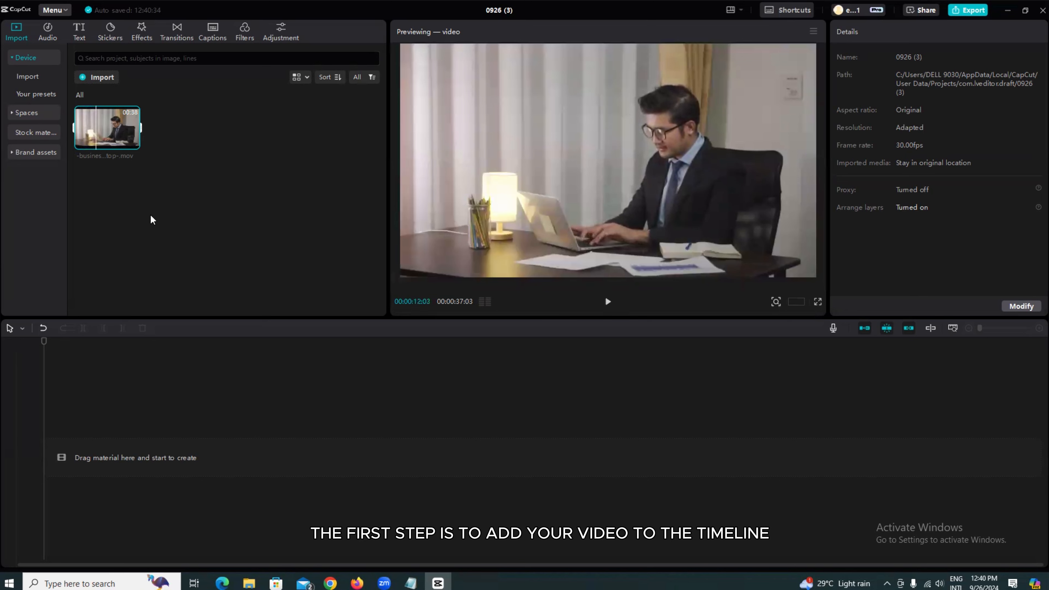
click(132, 144)
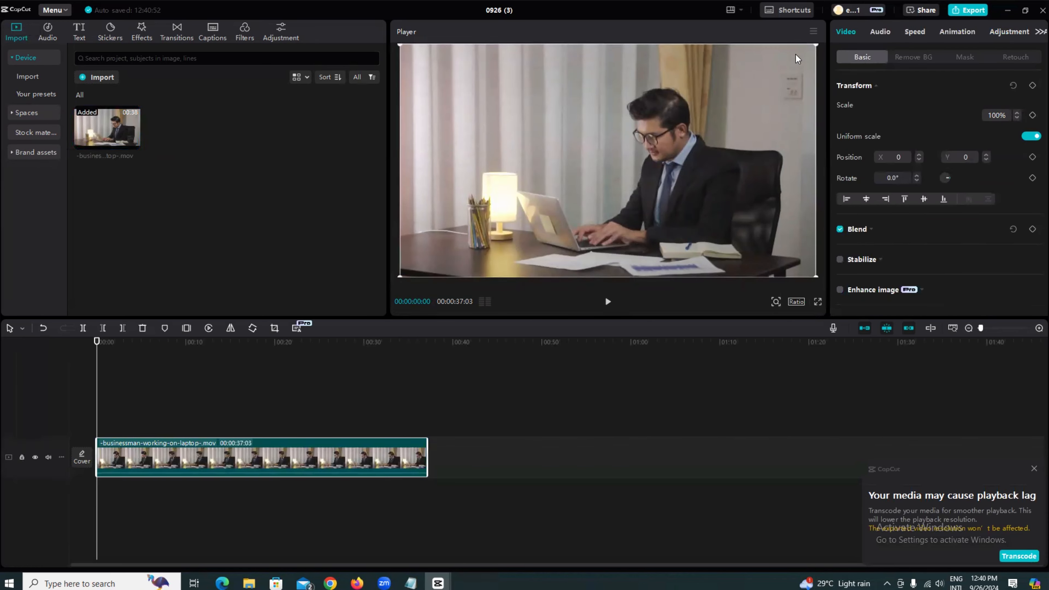
- Export a still frame of the video as a 1080P PNG into the Downloads 'remove object' folder
click(814, 32)
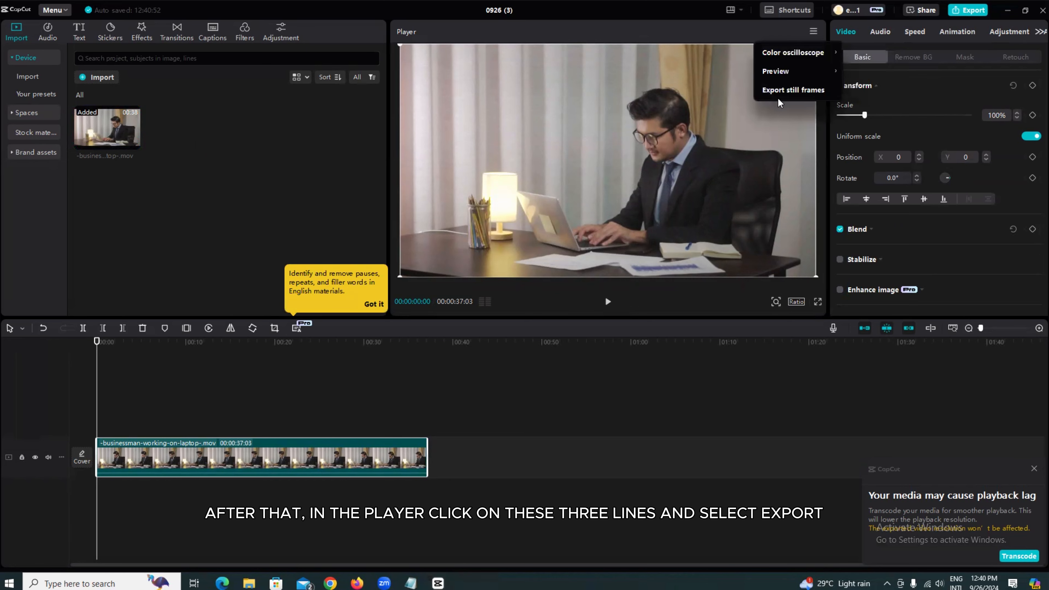
click(785, 91)
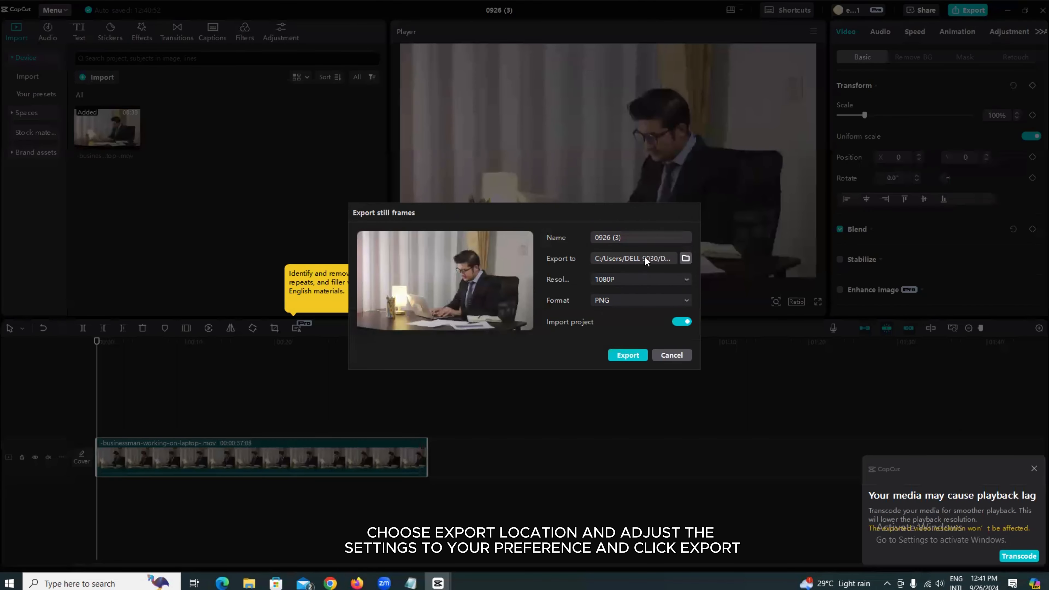
click(686, 259)
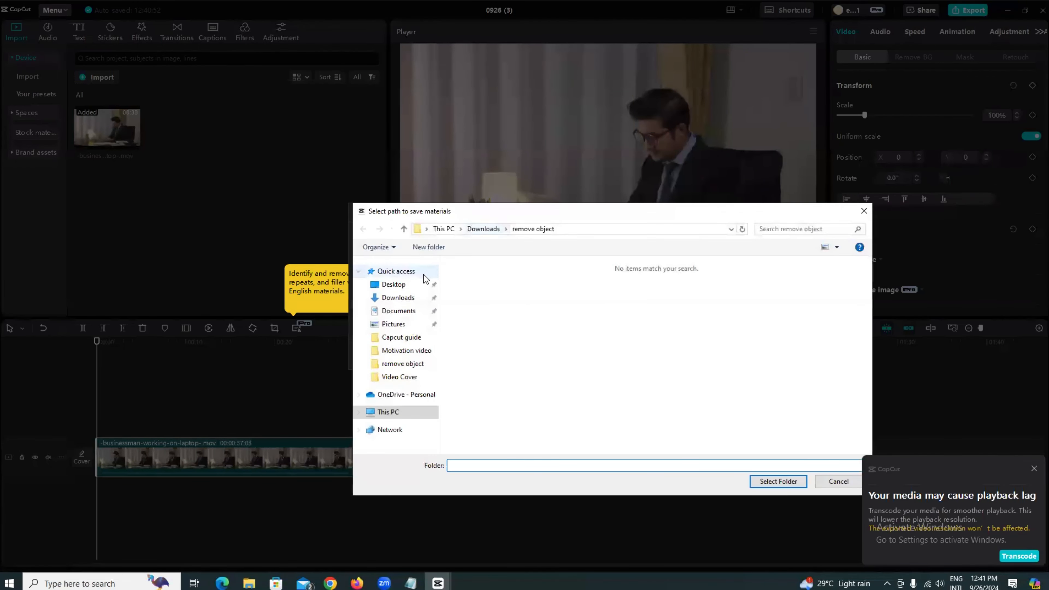
click(399, 298)
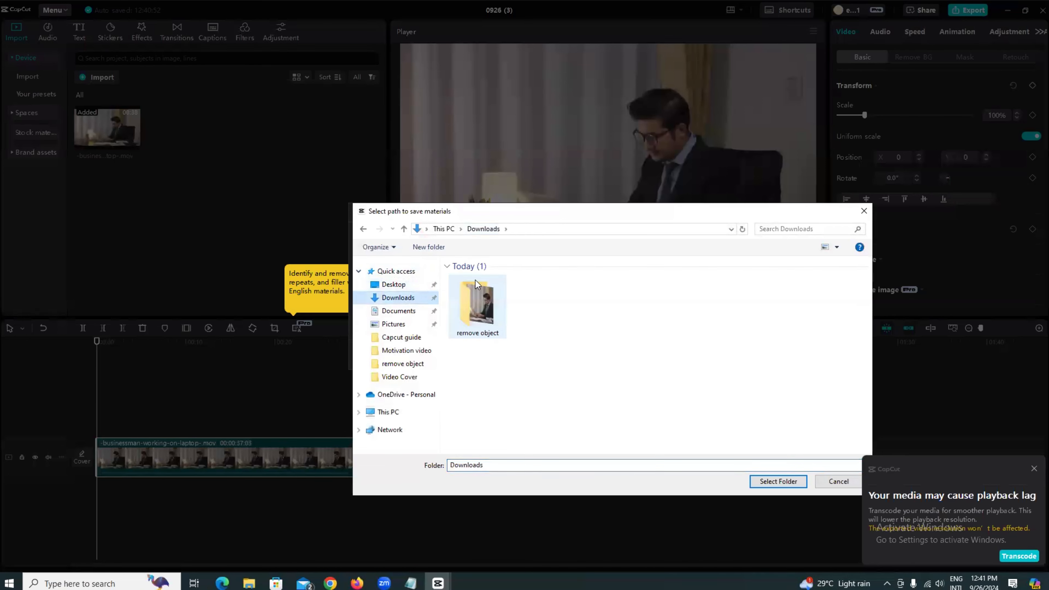
double_click(478, 301)
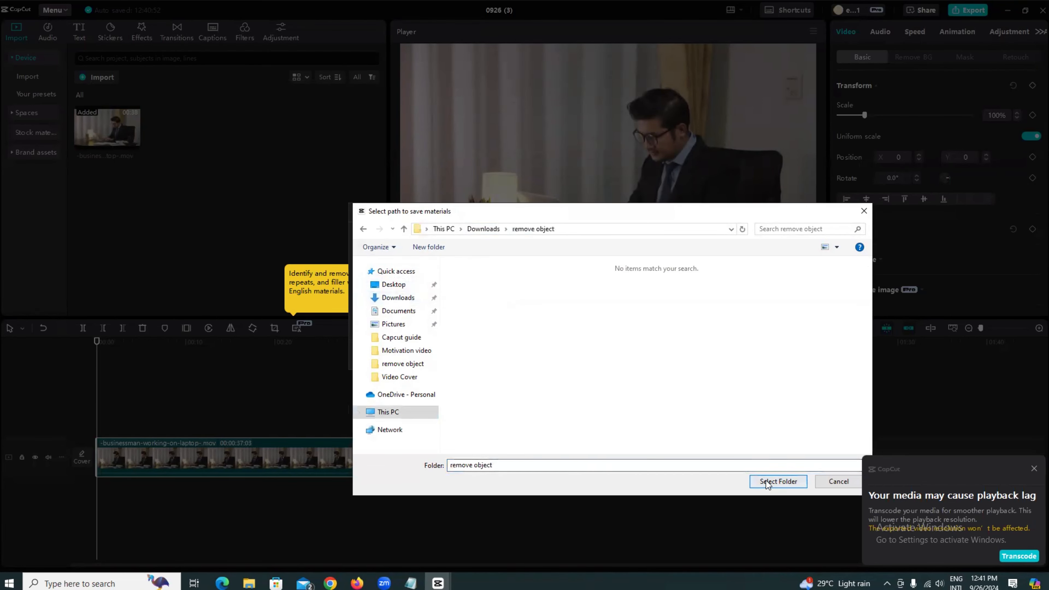
click(757, 481)
click(626, 358)
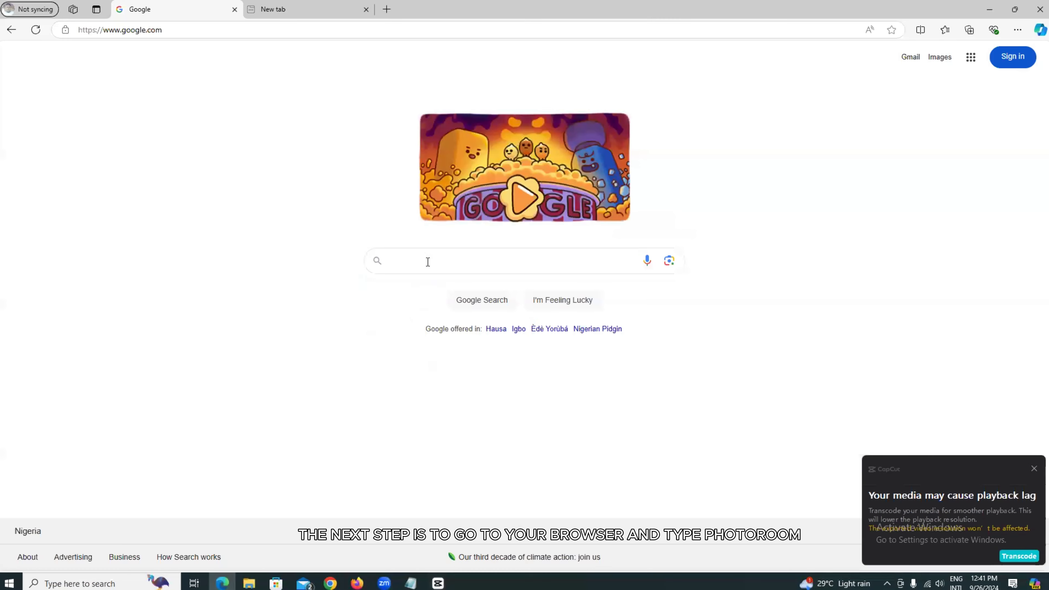
- Switch to the browser and search Google for photoroom
click(427, 261)
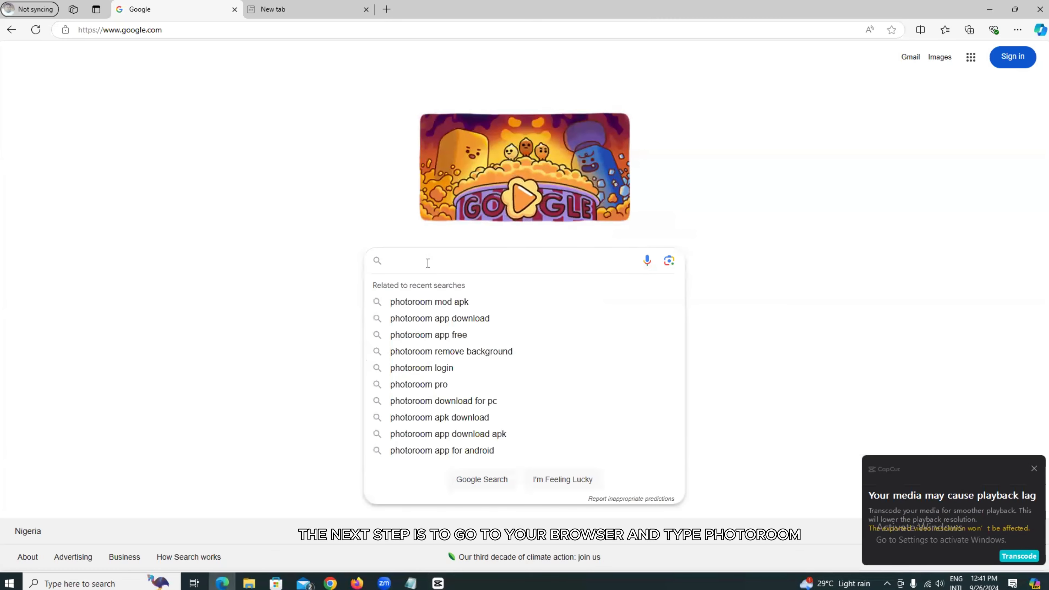
text(pho)
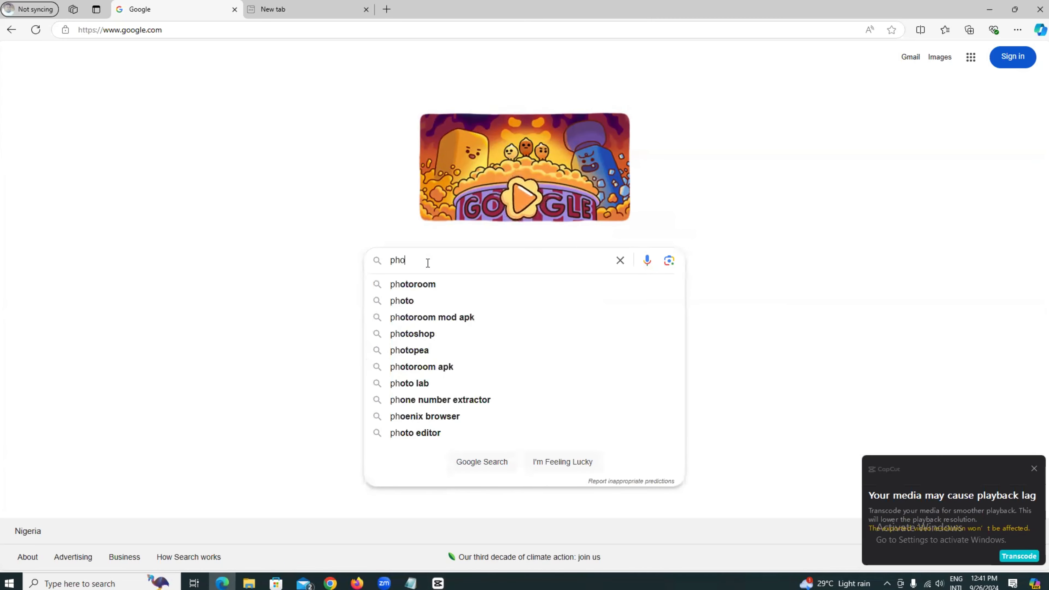
text(tor)
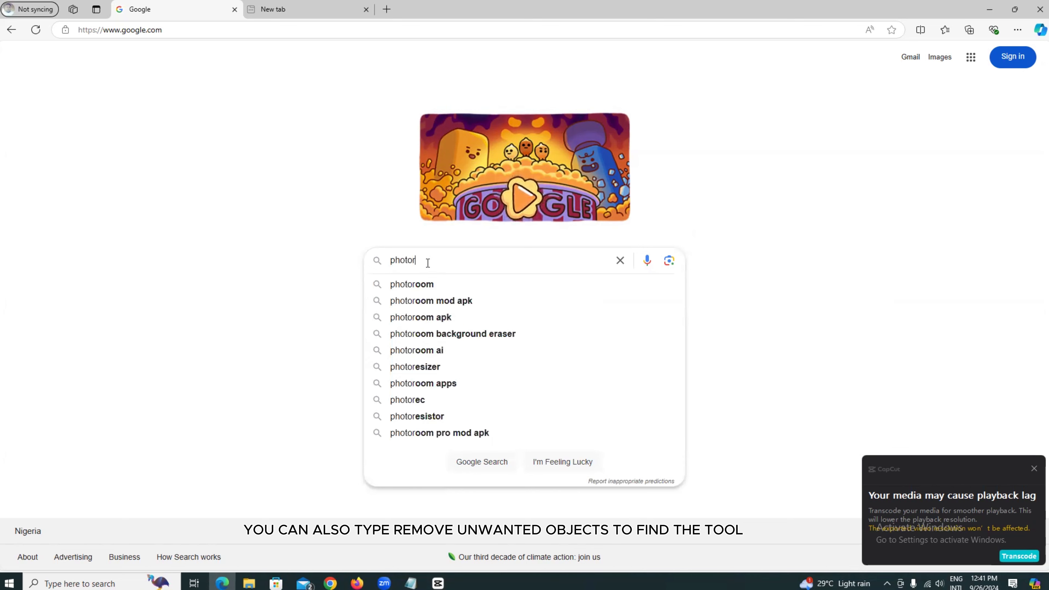
text(oom)
key(Return)
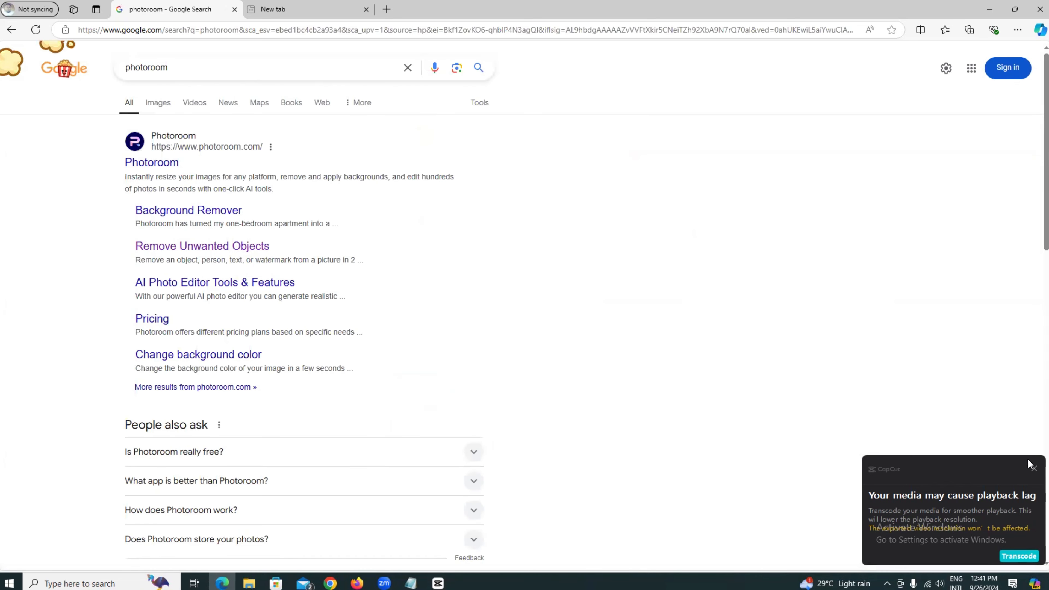
- Dismiss the playback lag notification and open Photoroom's Remove Unwanted Objects page from the results
click(1034, 469)
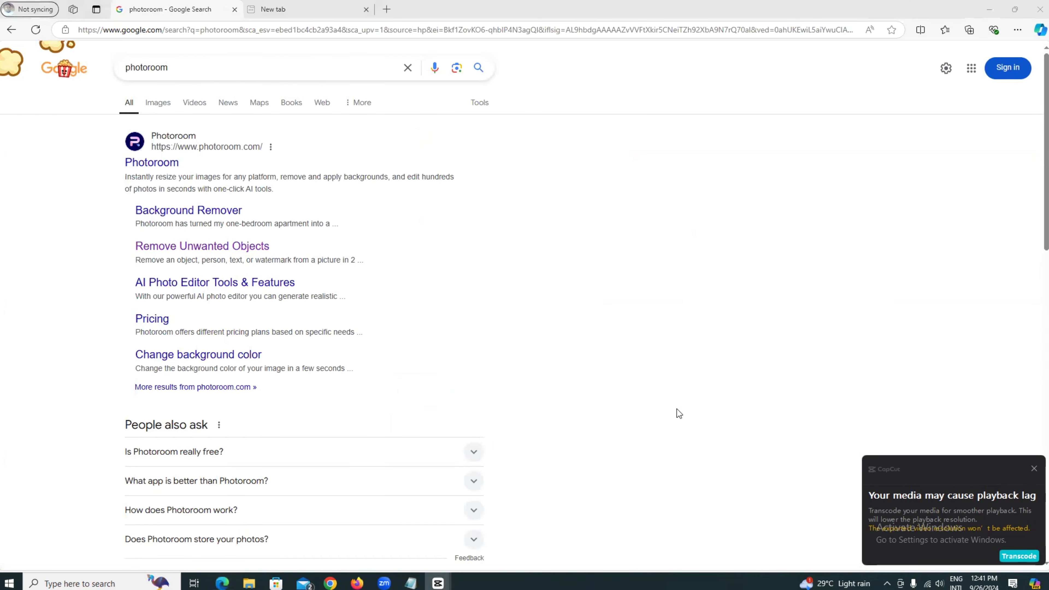
click(1033, 468)
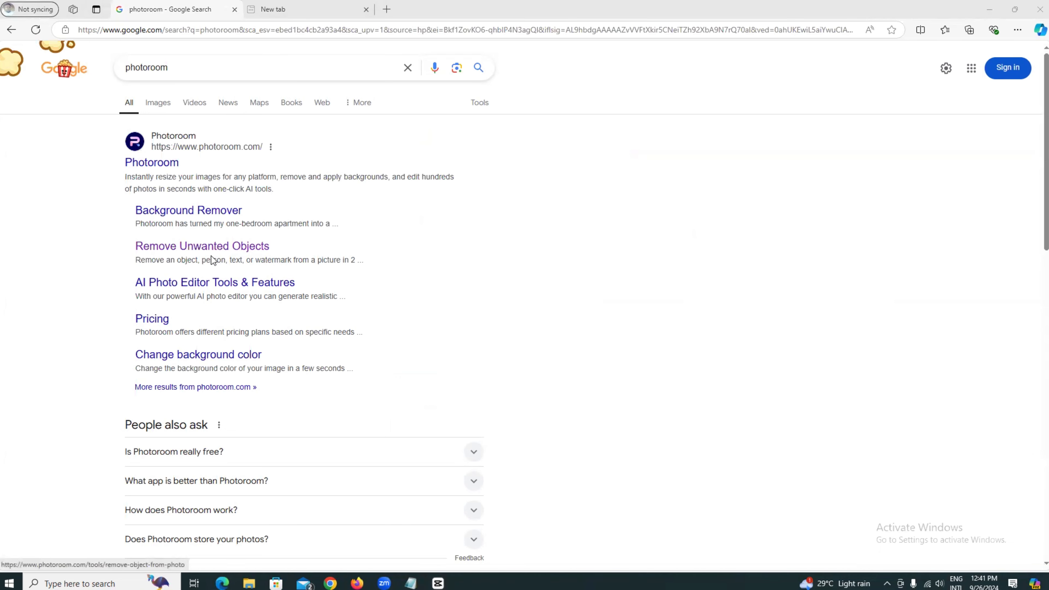
click(190, 248)
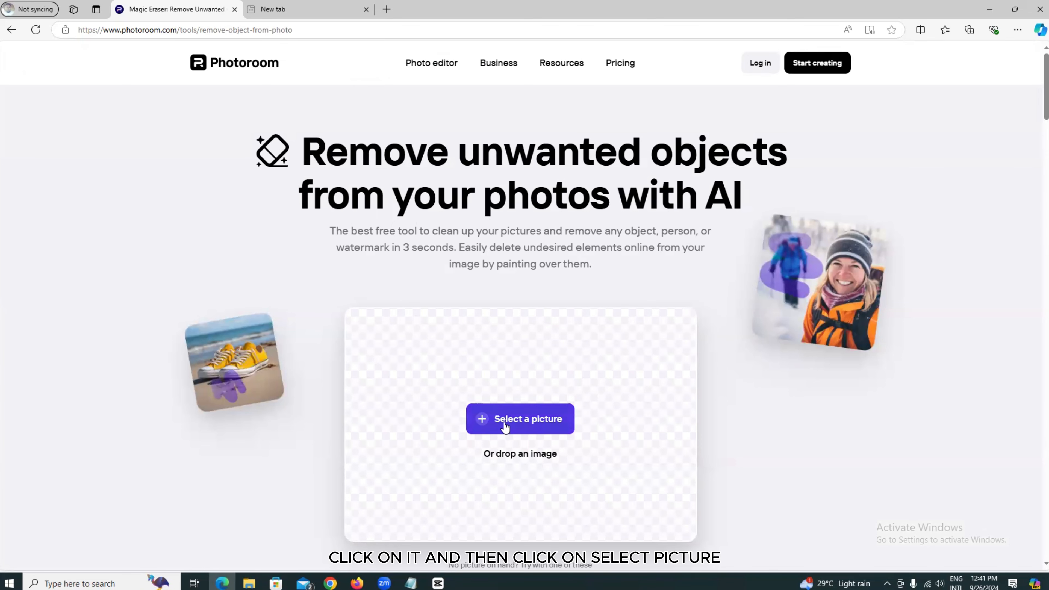
- Upload the exported 0926 (3) frame to the tool and complete the human verification check
click(399, 321)
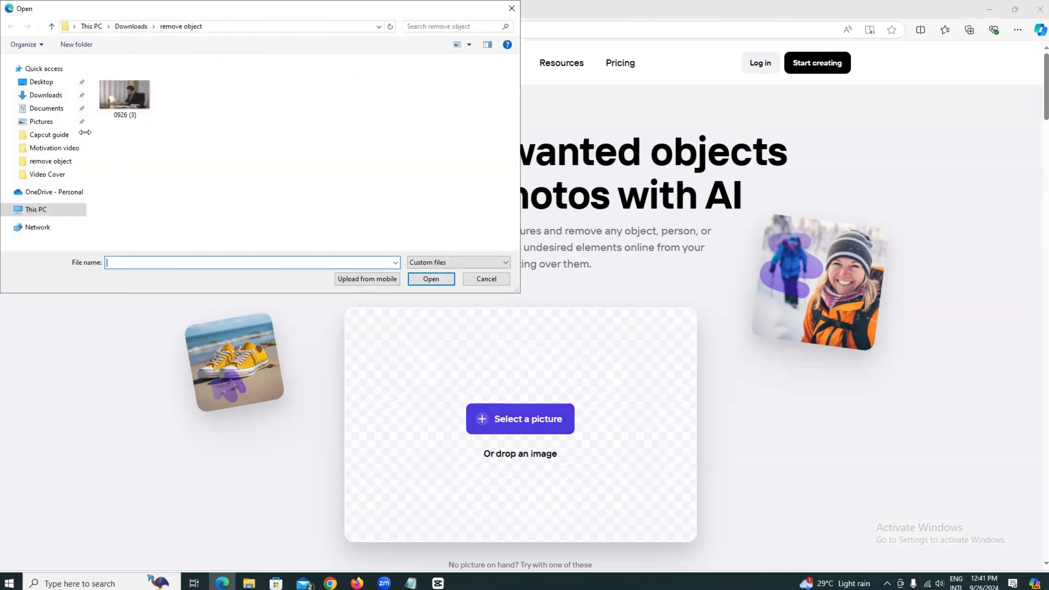
click(127, 97)
click(429, 277)
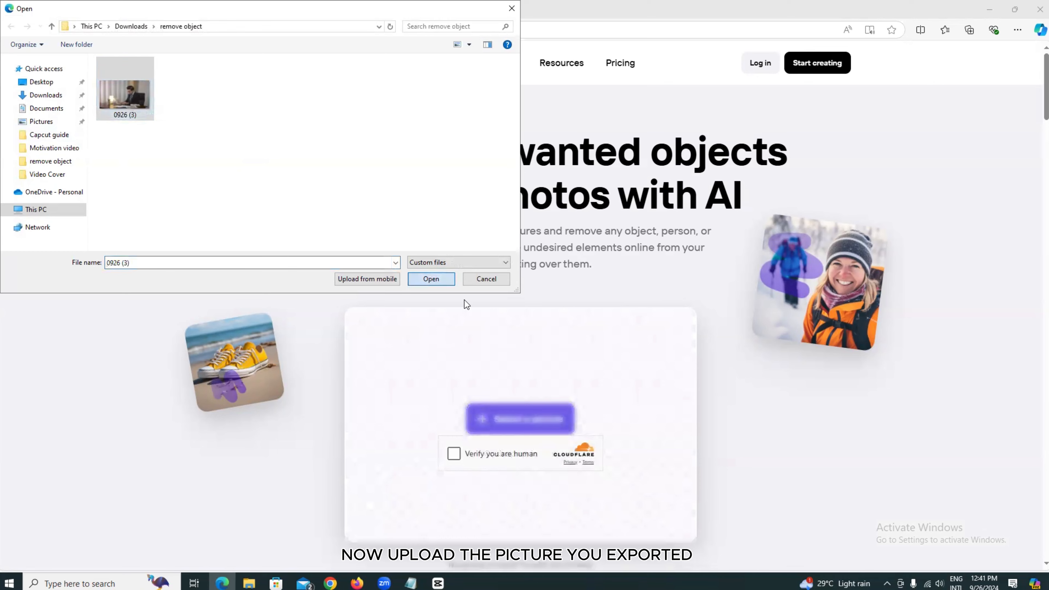
scroll(699, 371, down, 2)
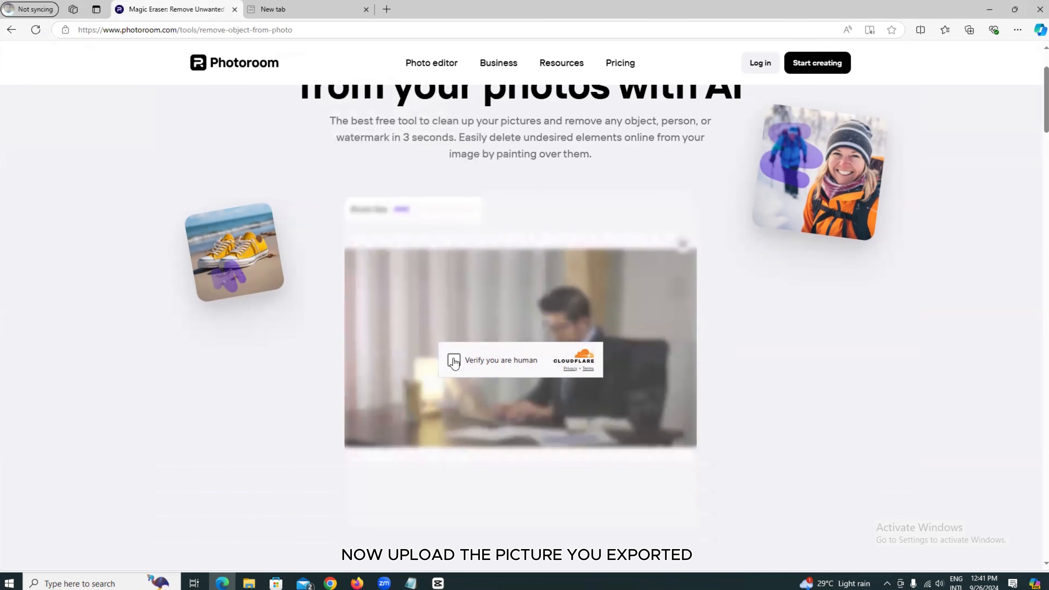
click(454, 361)
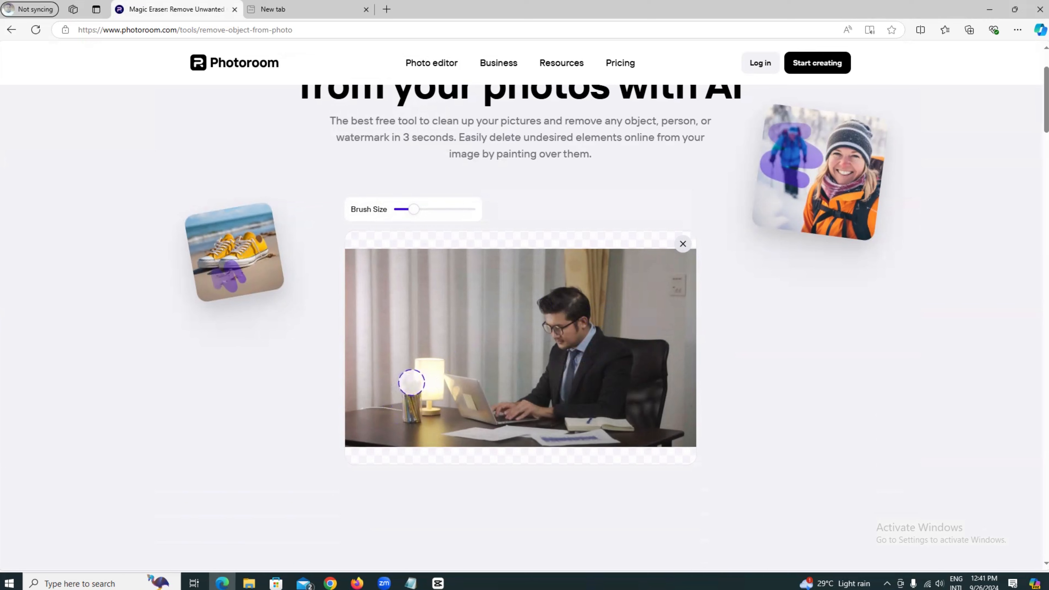
- Paint over the pencil holder on the desk to erase it and download the cleaned image
drag(411, 382, 411, 418)
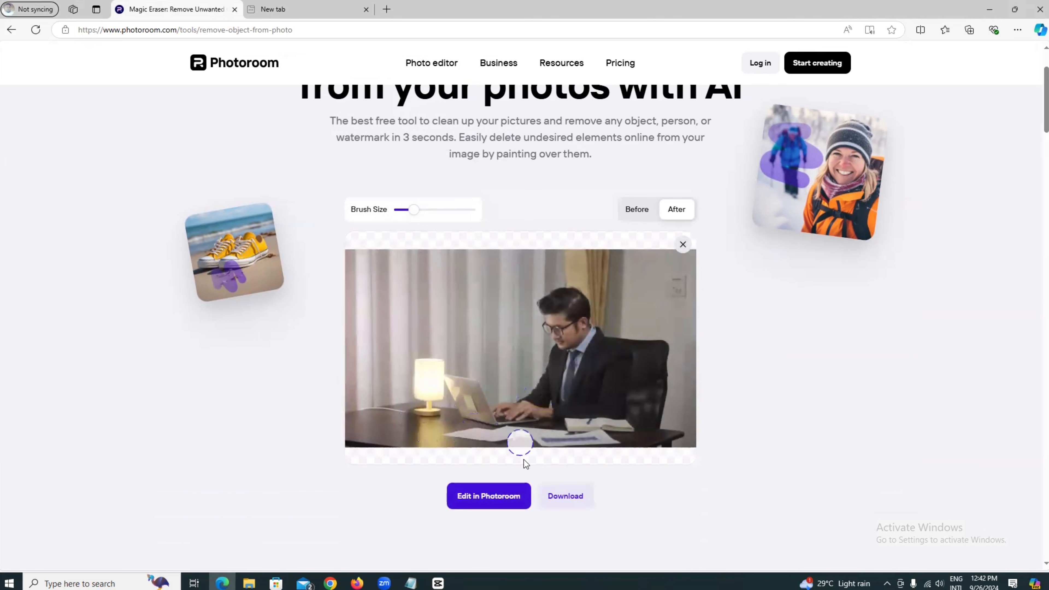
click(563, 497)
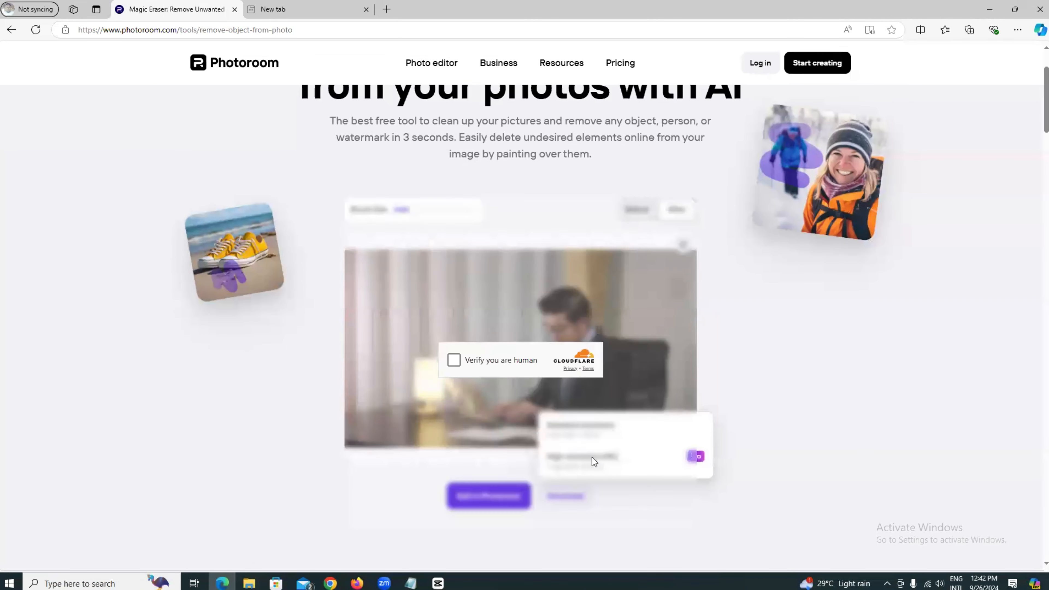
click(455, 360)
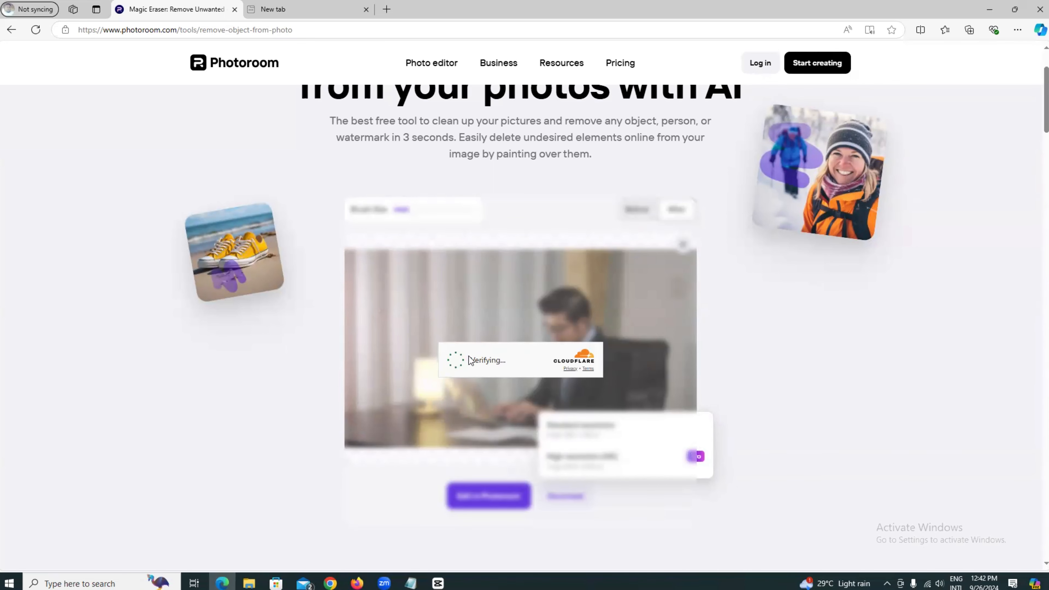
click(591, 427)
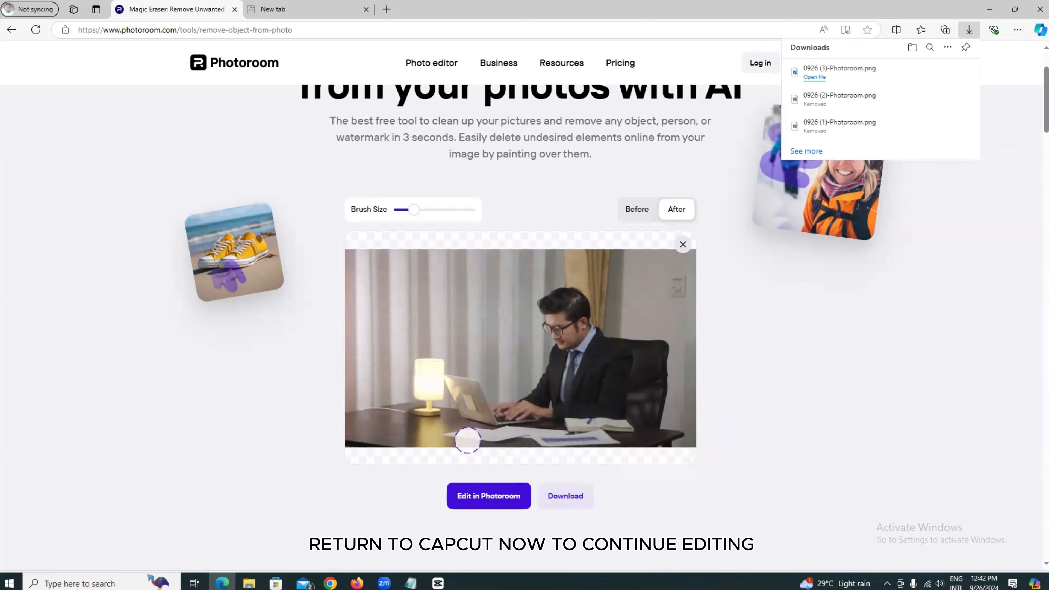
- Return to CapCut and import the 0926 (3)-Photoroom image from Downloads
click(438, 583)
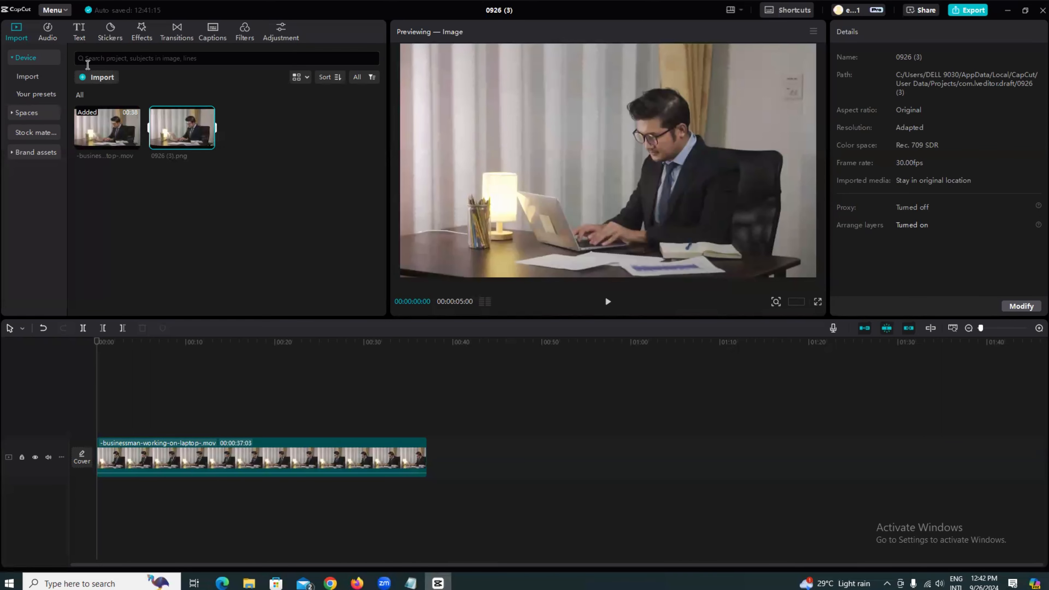
click(98, 78)
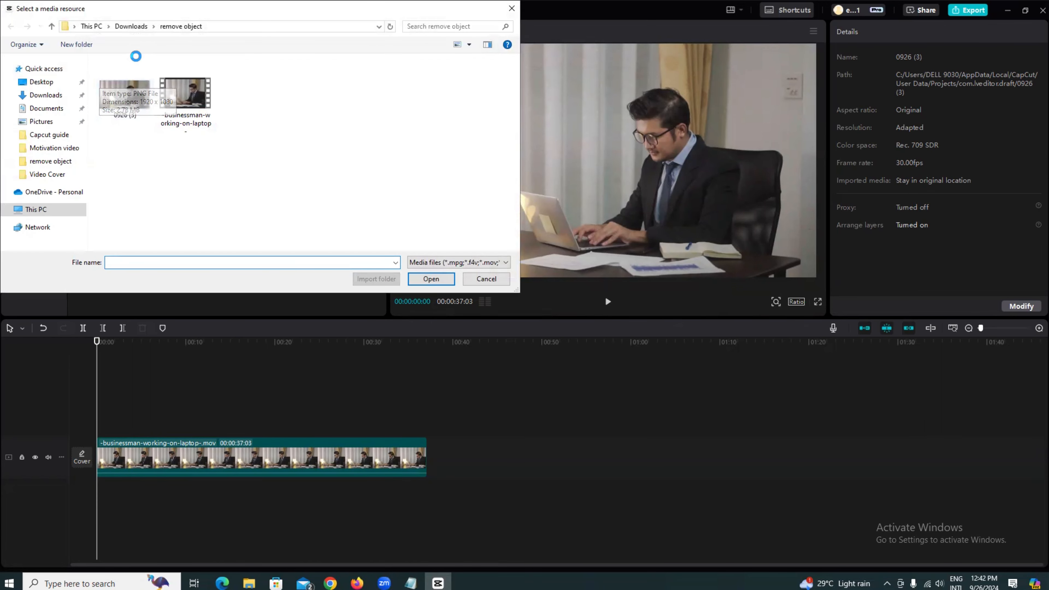
click(45, 96)
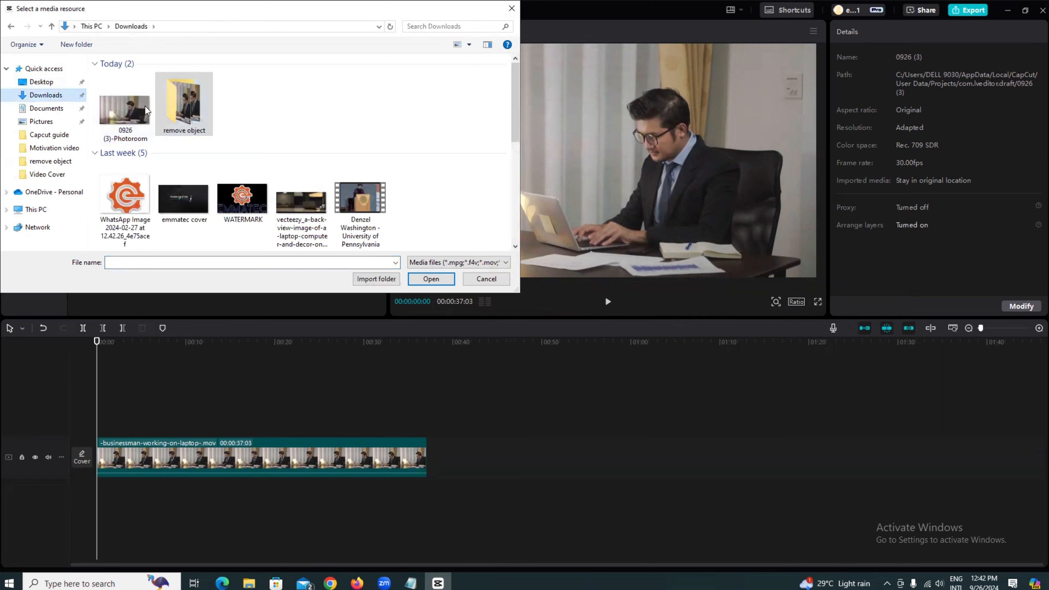
click(117, 109)
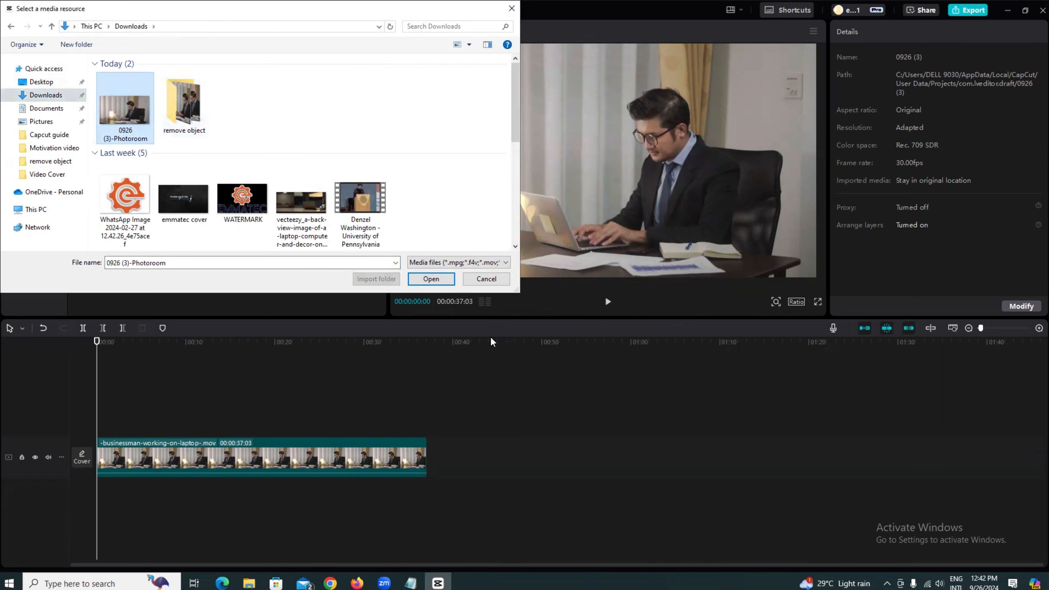
click(429, 278)
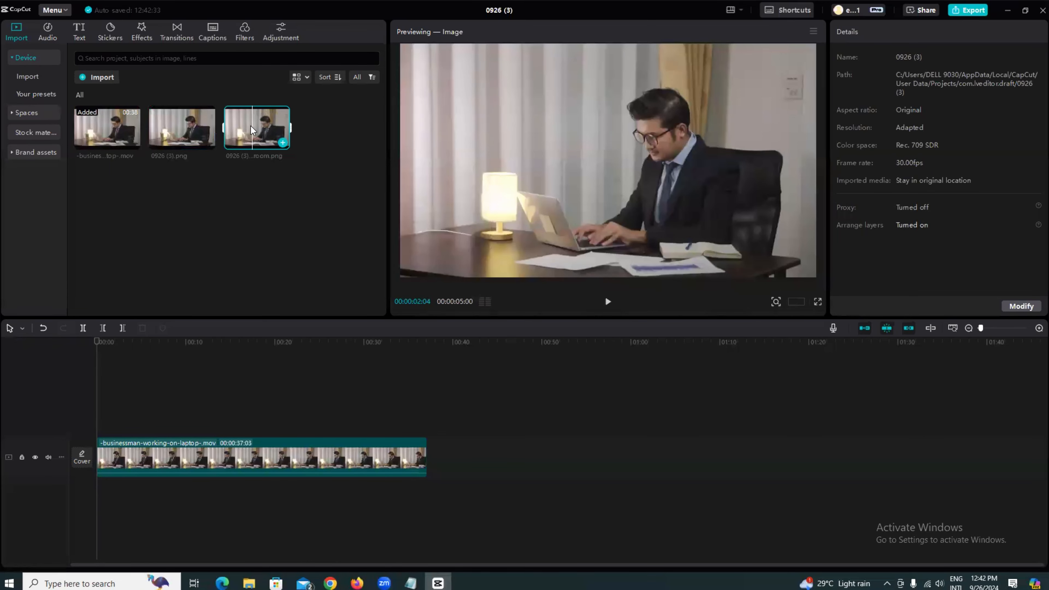
- Place the Photoroom image on a track above the video and stretch it to the video's full length
drag(251, 126, 91, 419)
click(97, 420)
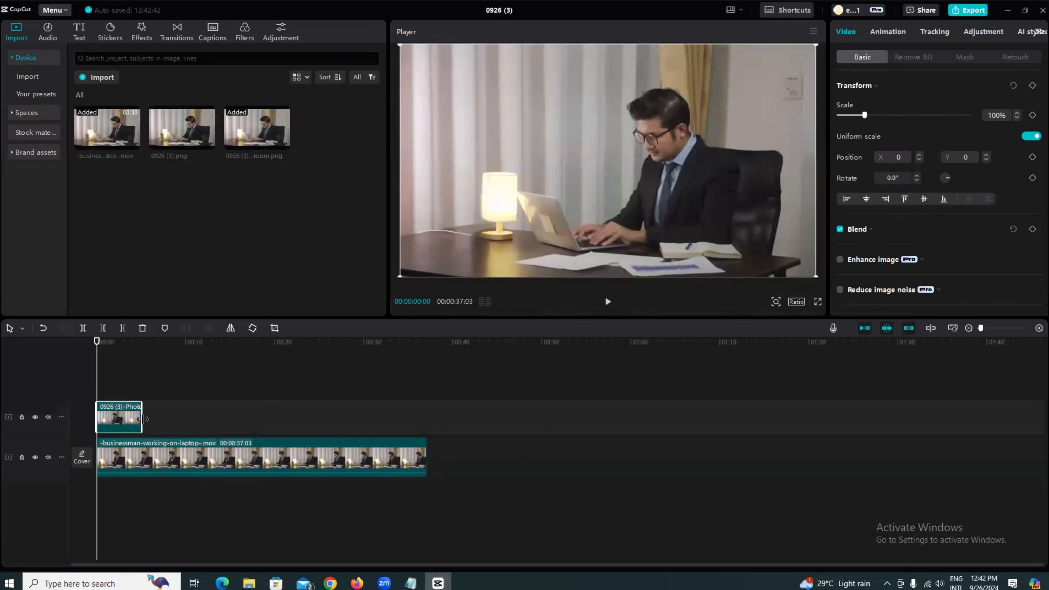
drag(143, 419, 428, 445)
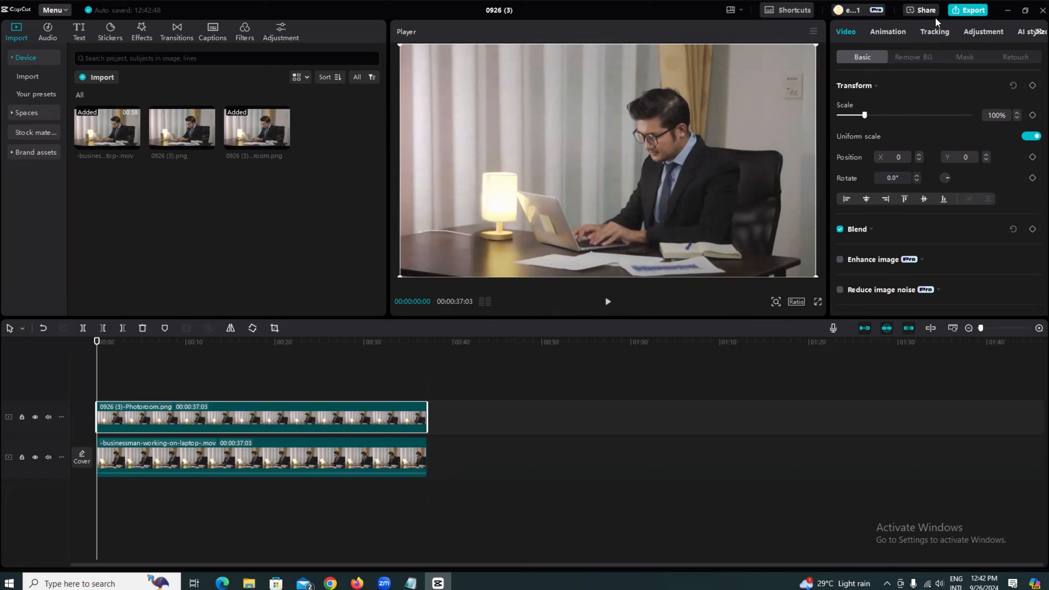
- Apply a circle mask to the image and fit it around the lamp and pencil holder, about 152 × 214
click(965, 58)
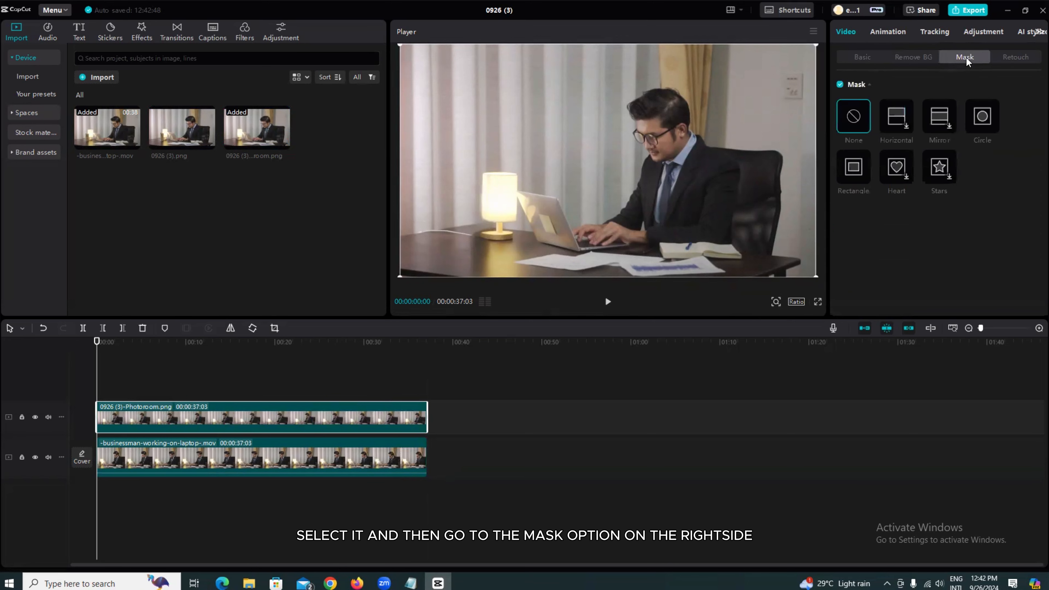
click(983, 118)
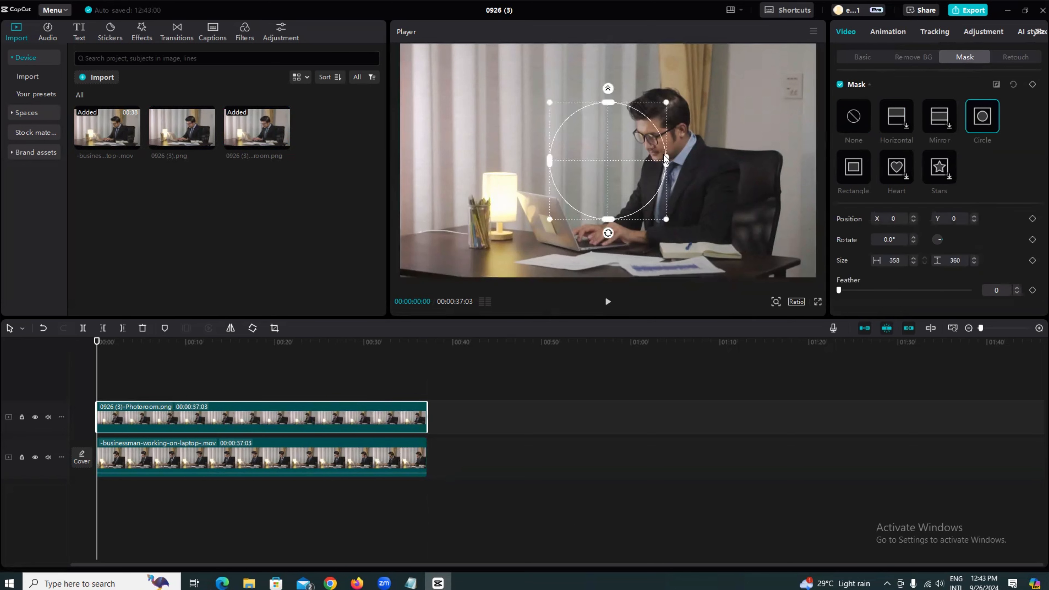
drag(667, 162, 632, 161)
drag(606, 103, 483, 220)
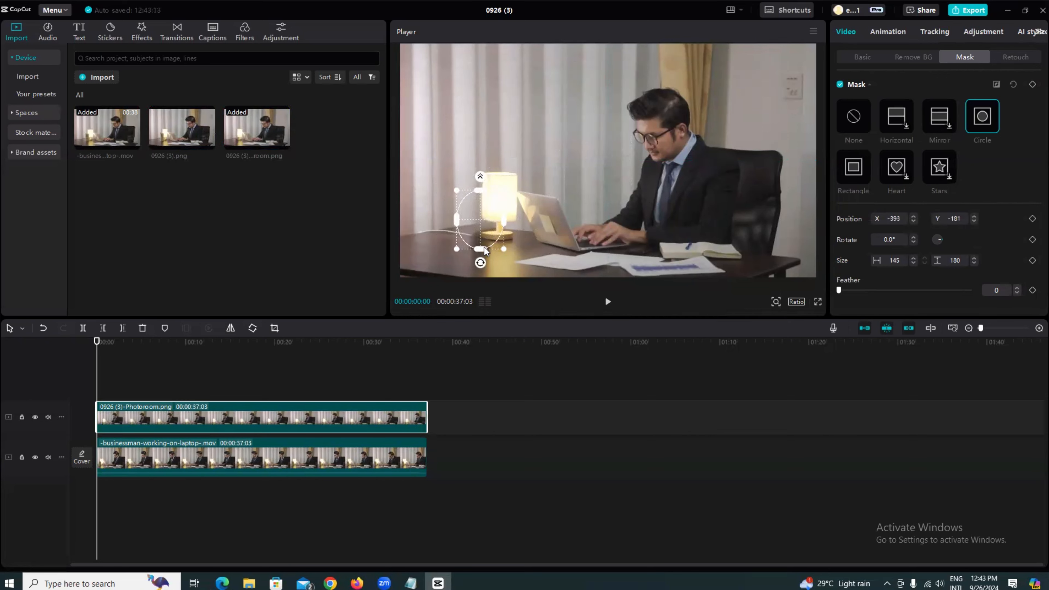
mouse_move(486, 250)
mouse_down()
mouse_move(484, 258)
mouse_move(509, 227)
mouse_move(489, 235)
mouse_up()
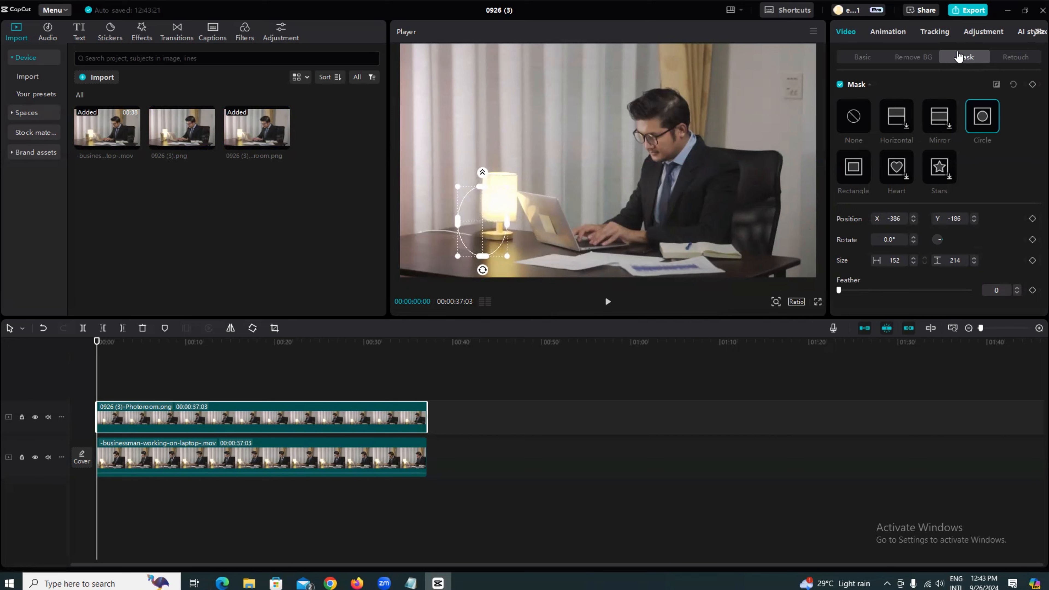
- Play back the video to review the masked result
click(861, 58)
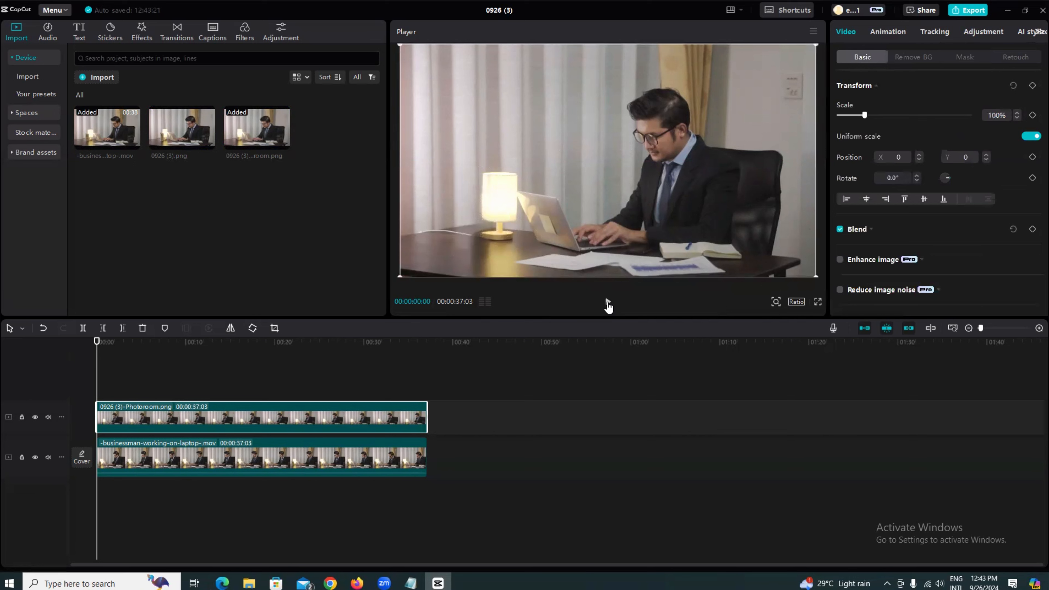
click(607, 303)
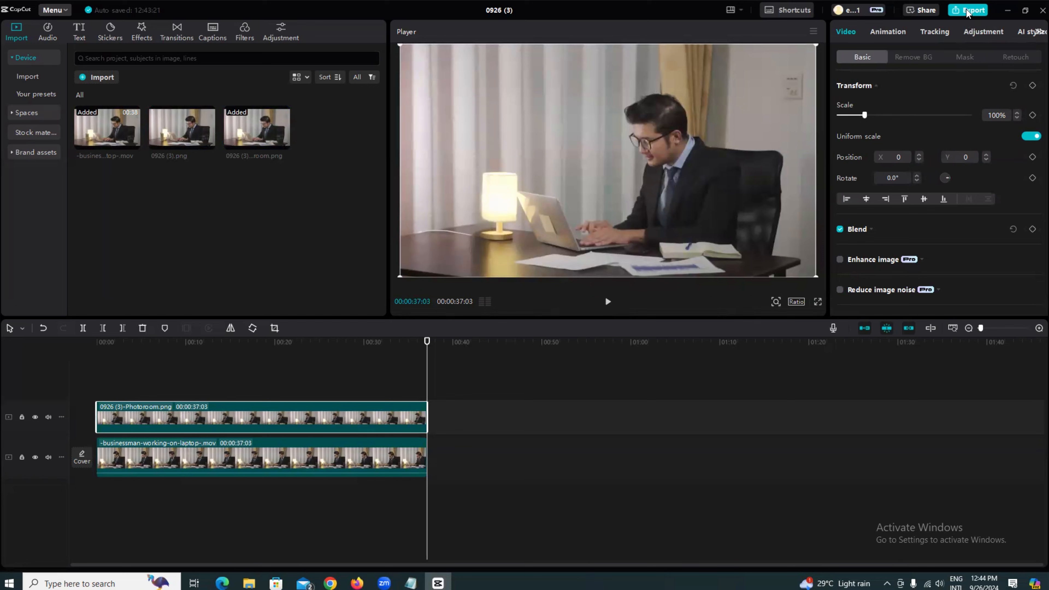
- Export the edited video with the default 480P mp4 settings
click(967, 11)
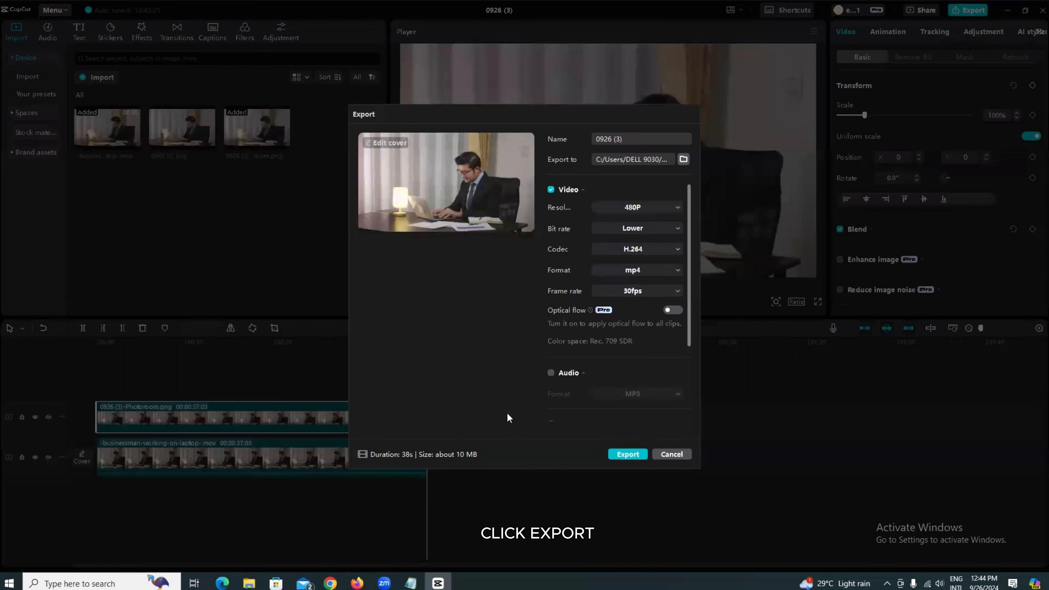
click(627, 454)
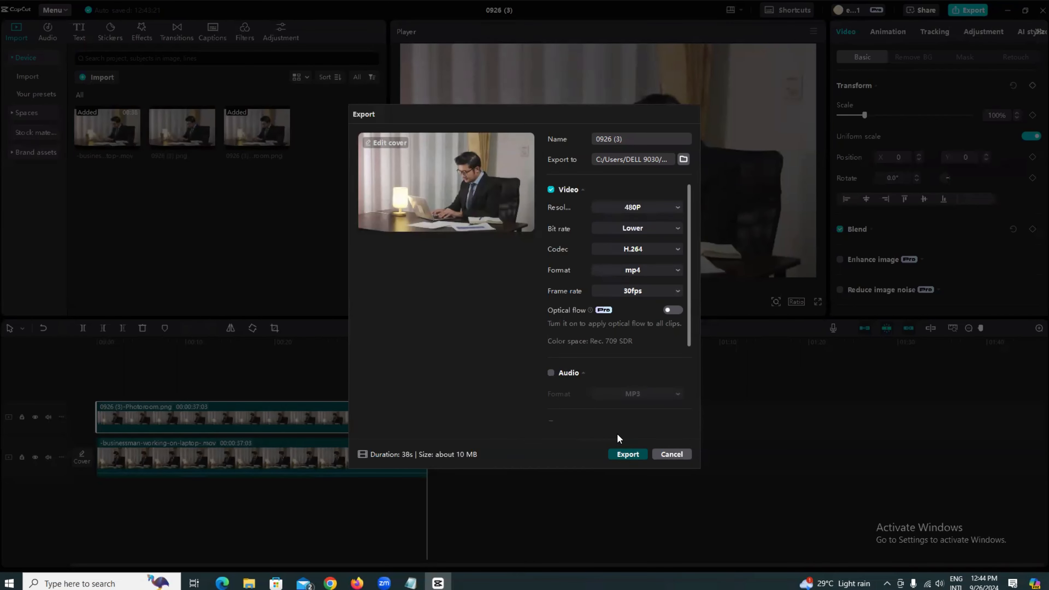